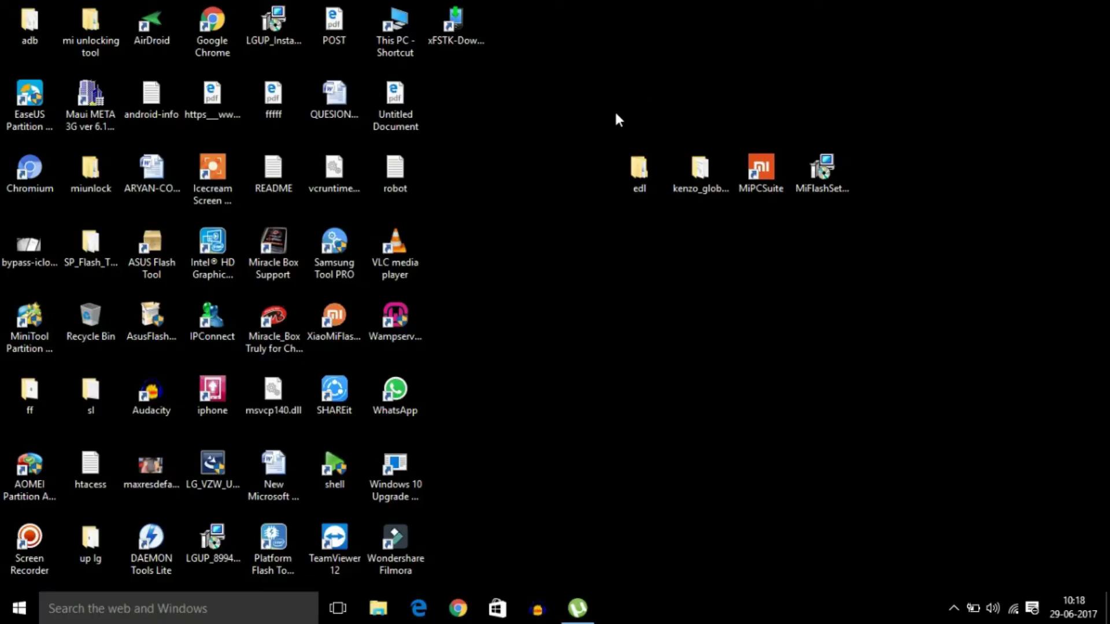
# Step: Drag-select the edl, kenzo ROM, MiPCSuite and MiFlash setup icons on the desktop
pyautogui.moveTo(613, 111); pyautogui.dragTo(954, 291)
pyautogui.moveTo(589, 119); pyautogui.dragTo(861, 294)
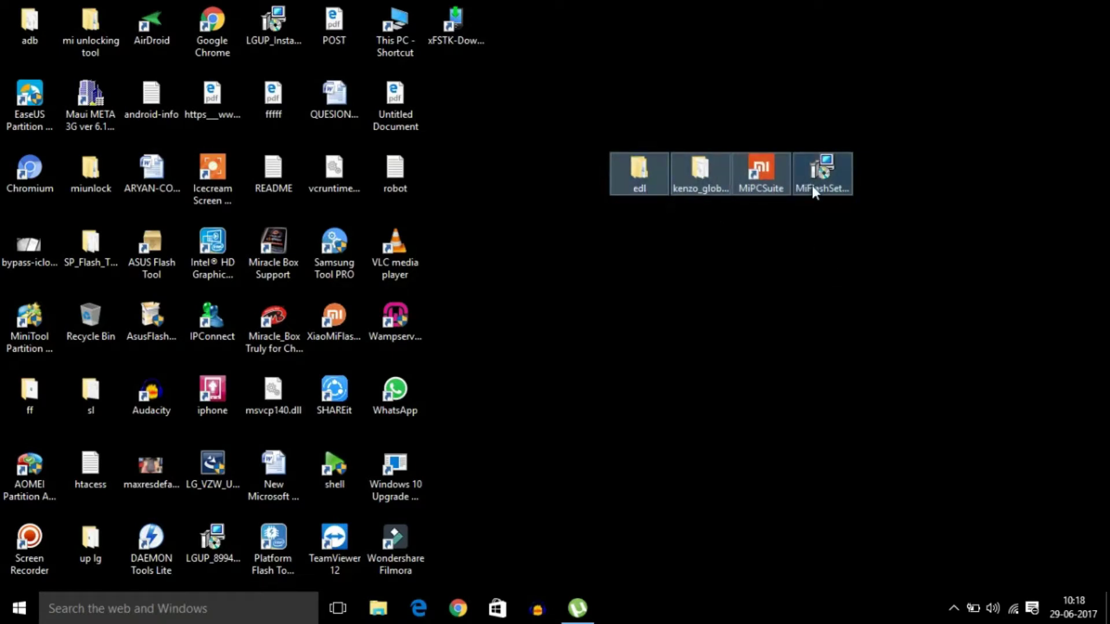
# Step: Browse into edl > fastboot_edl to view its four files, then close the Explorer window
pyautogui.click(654, 188)
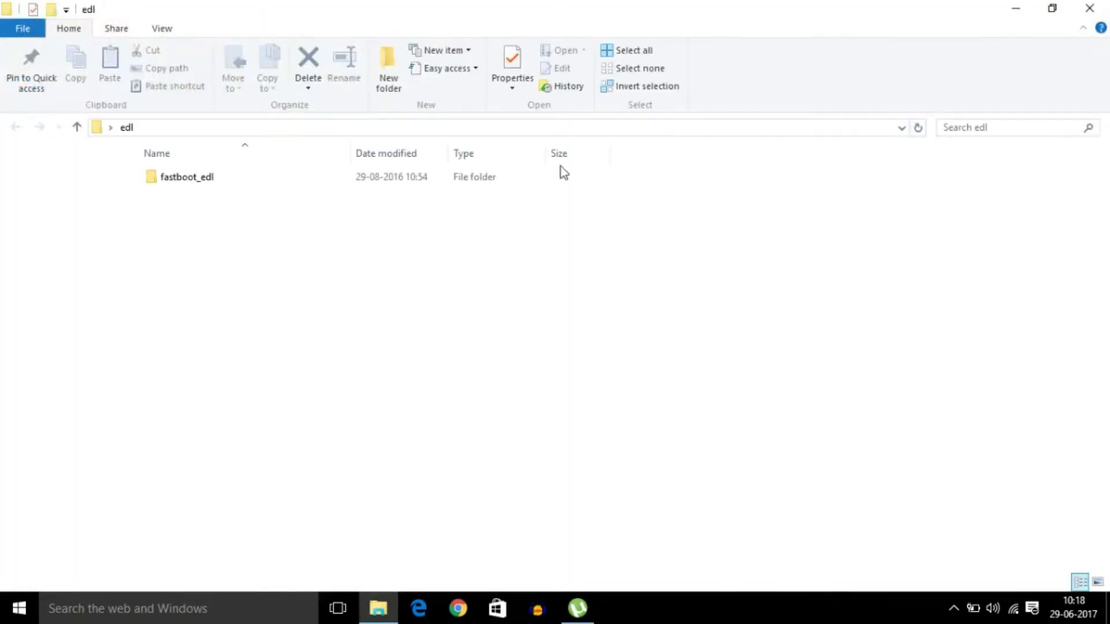
pyautogui.click(268, 177)
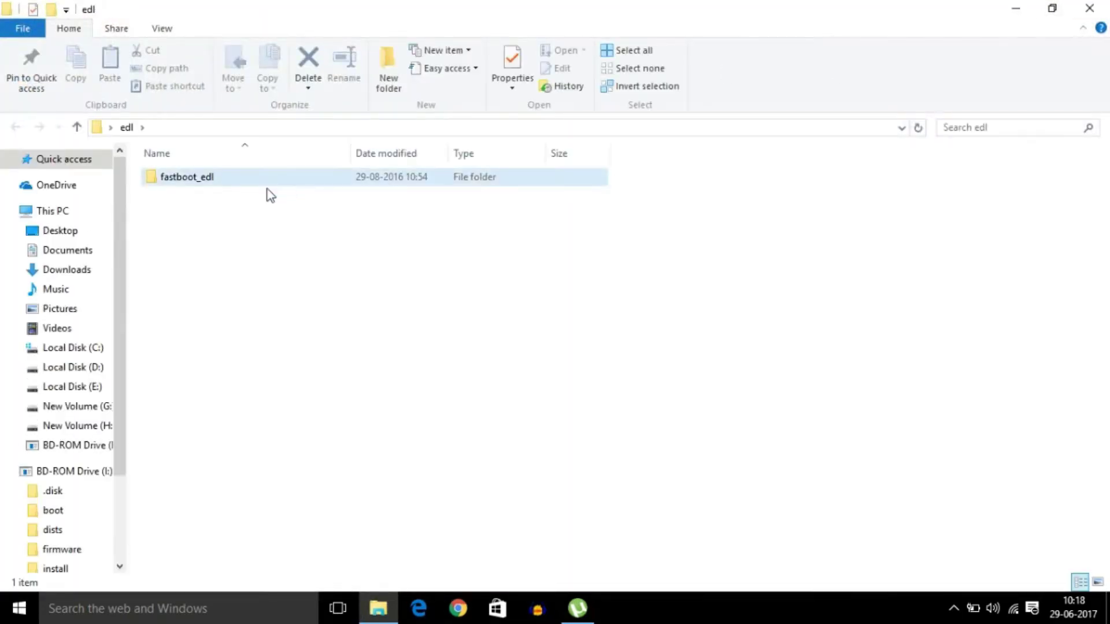
pyautogui.doubleClick(227, 183)
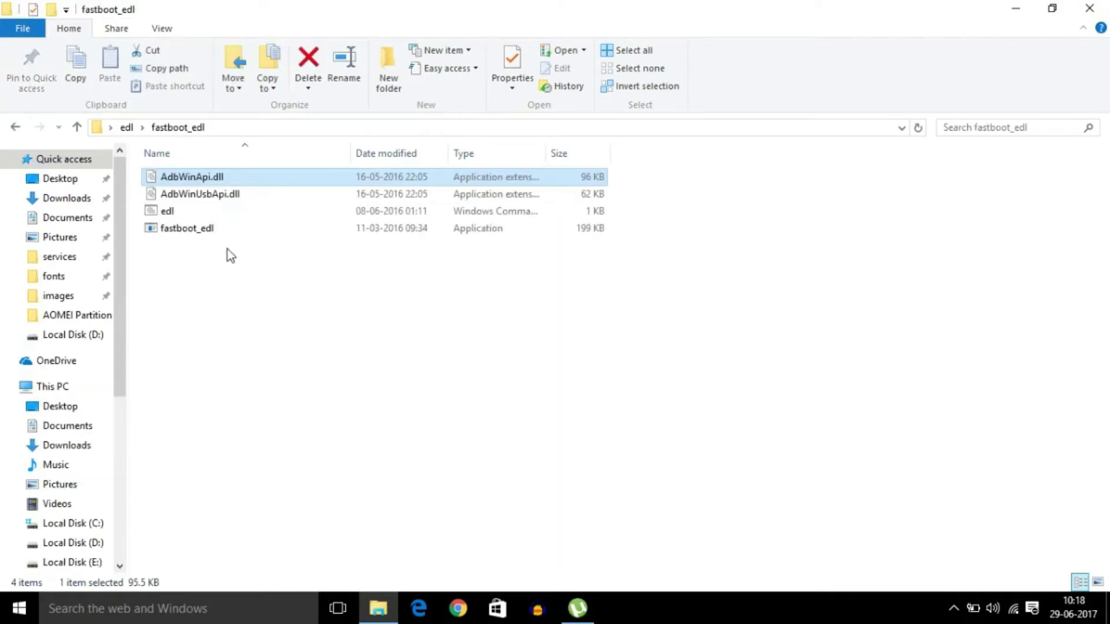
pyautogui.press('Return')
pyautogui.click(1089, 8)
pyautogui.click(1089, 8)
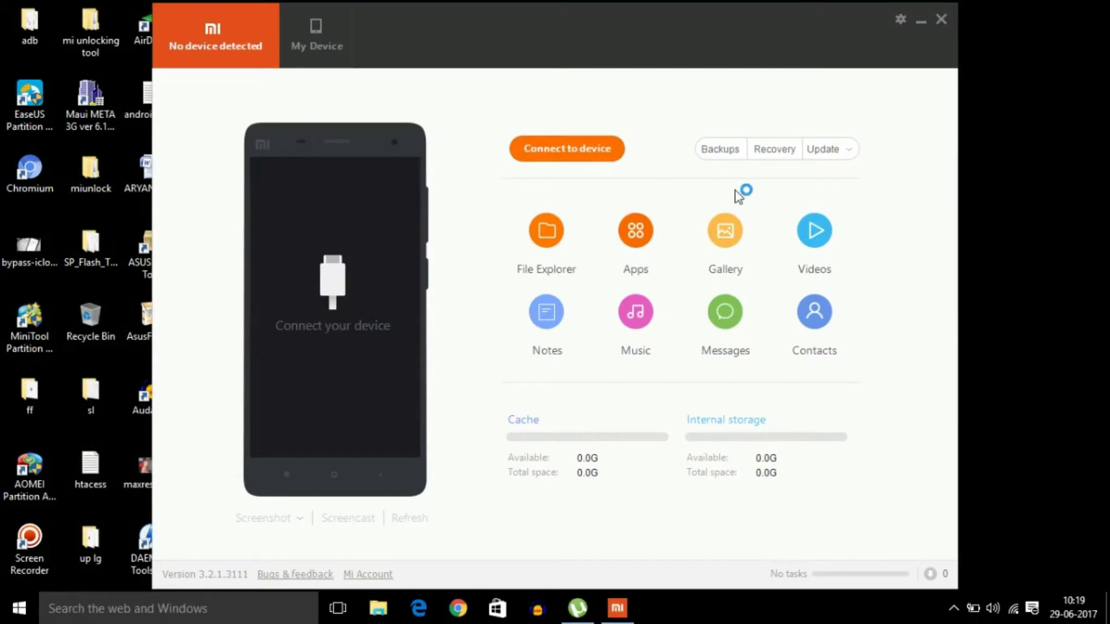
# Step: Quit Mi PC Suite fully via the Attention dialog, then refresh the desktop twice
pyautogui.click(939, 21)
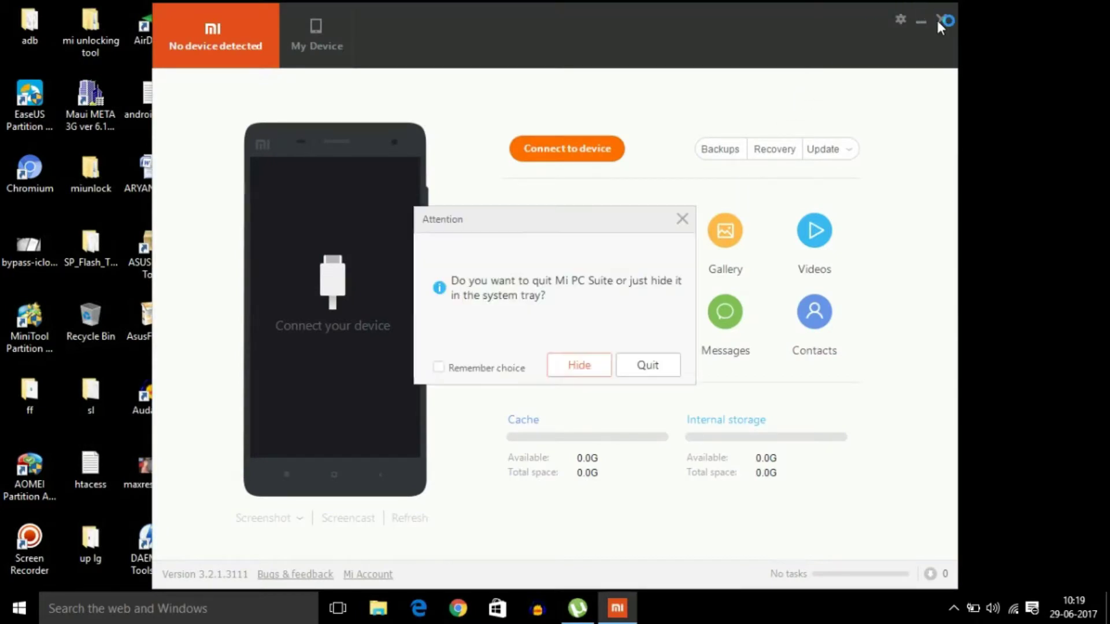
pyautogui.click(631, 366)
pyautogui.rightClick(794, 261)
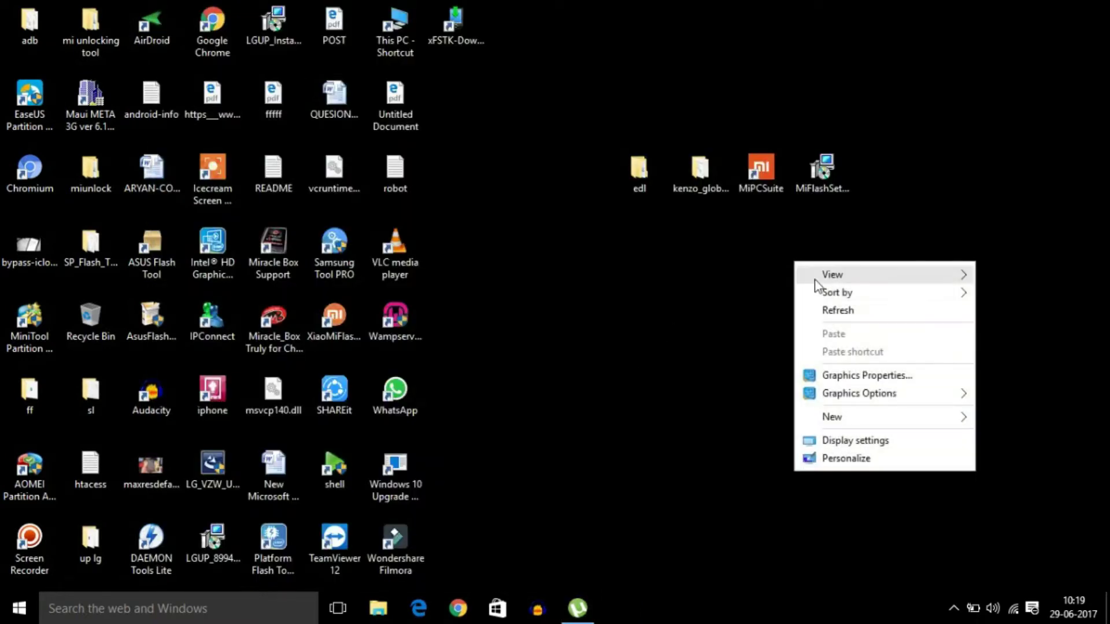
pyautogui.click(827, 308)
pyautogui.rightClick(585, 315)
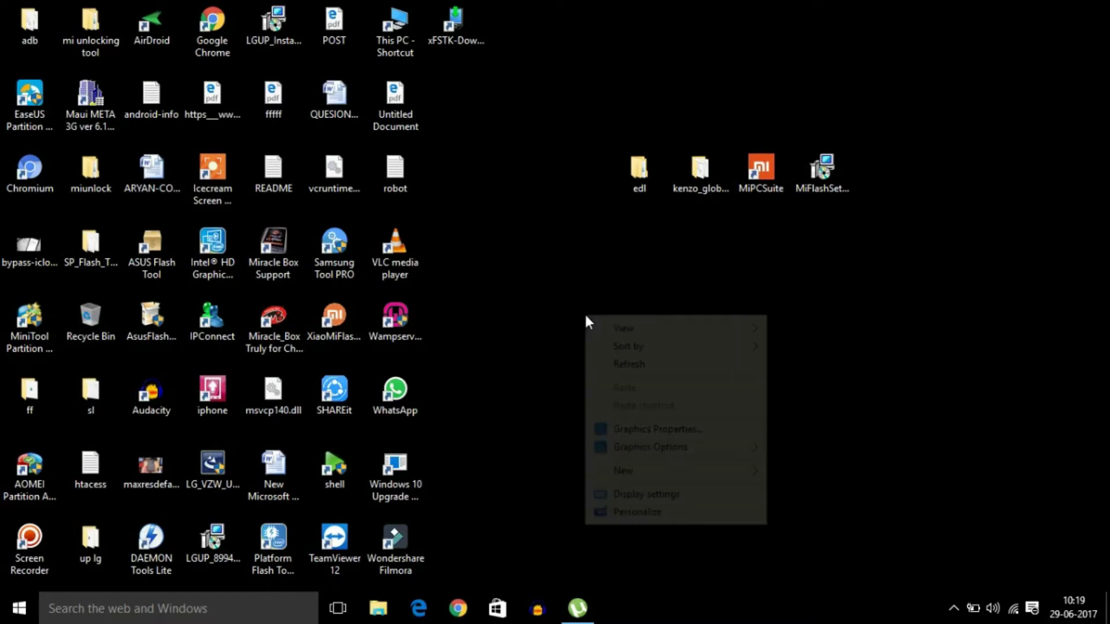
pyautogui.click(627, 363)
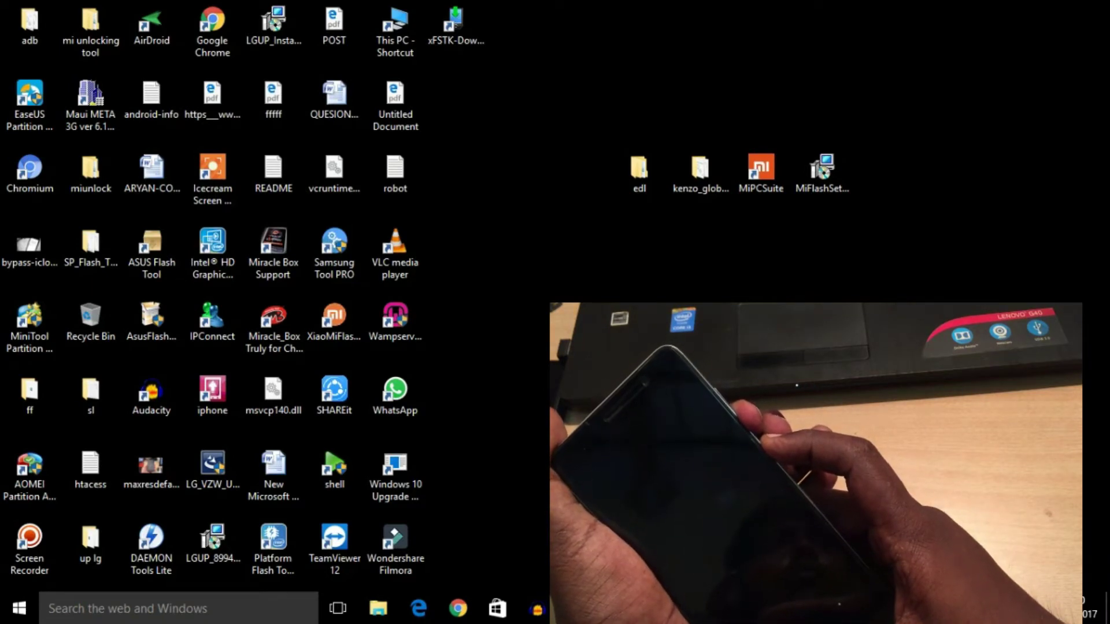
# Step: Run edl.bat from edl > fastboot_edl to switch the phone into EDL mode
pyautogui.doubleClick(651, 169)
pyautogui.doubleClick(210, 182)
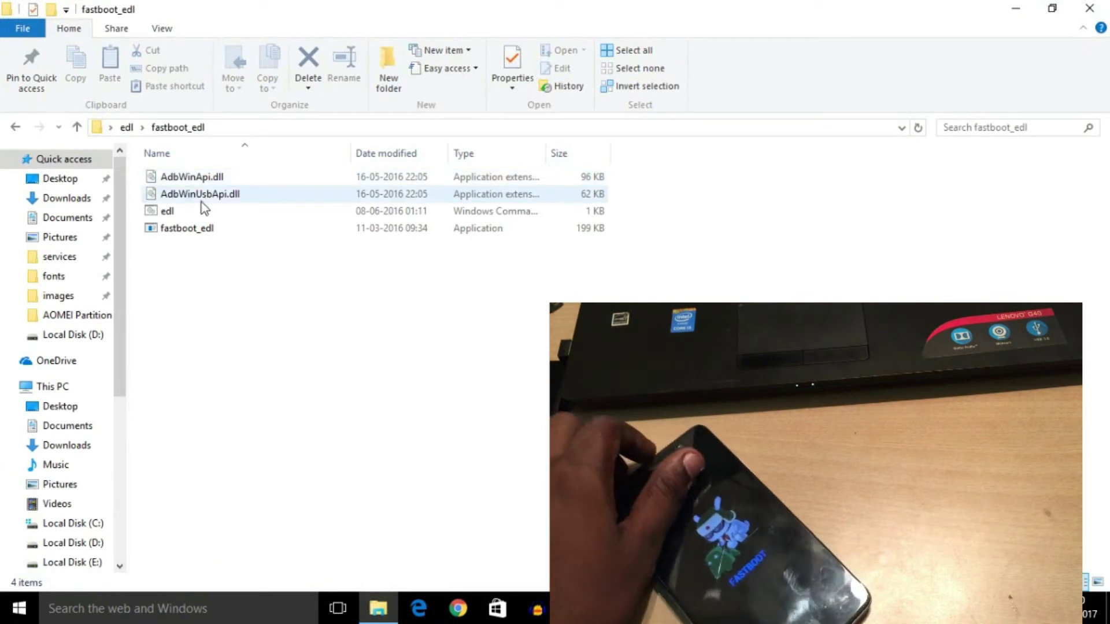
pyautogui.doubleClick(173, 211)
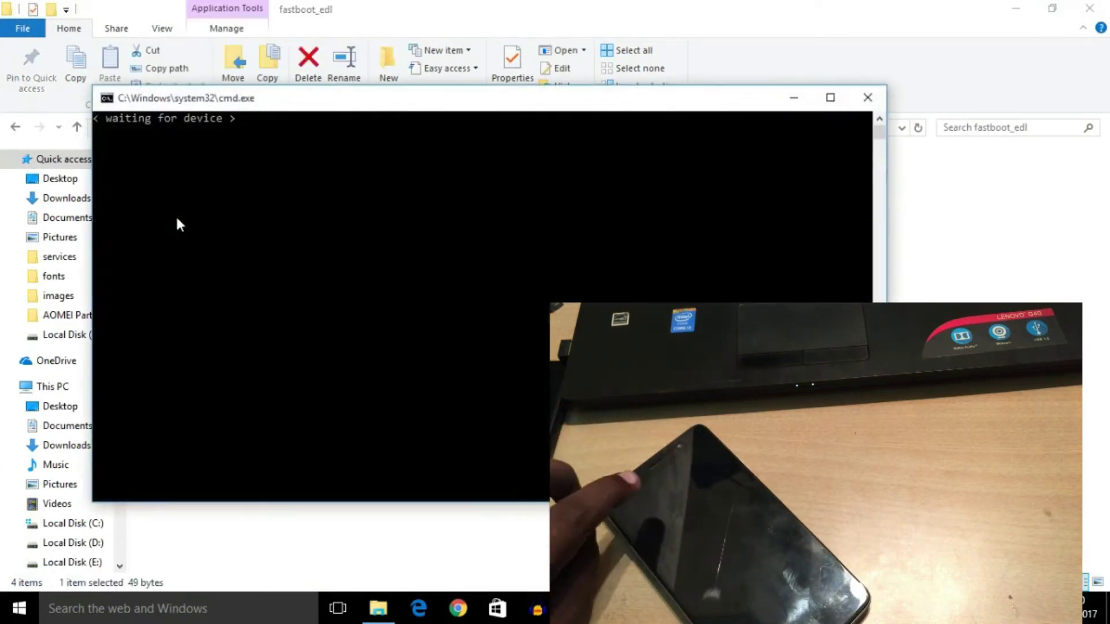
pyautogui.click(360, 182)
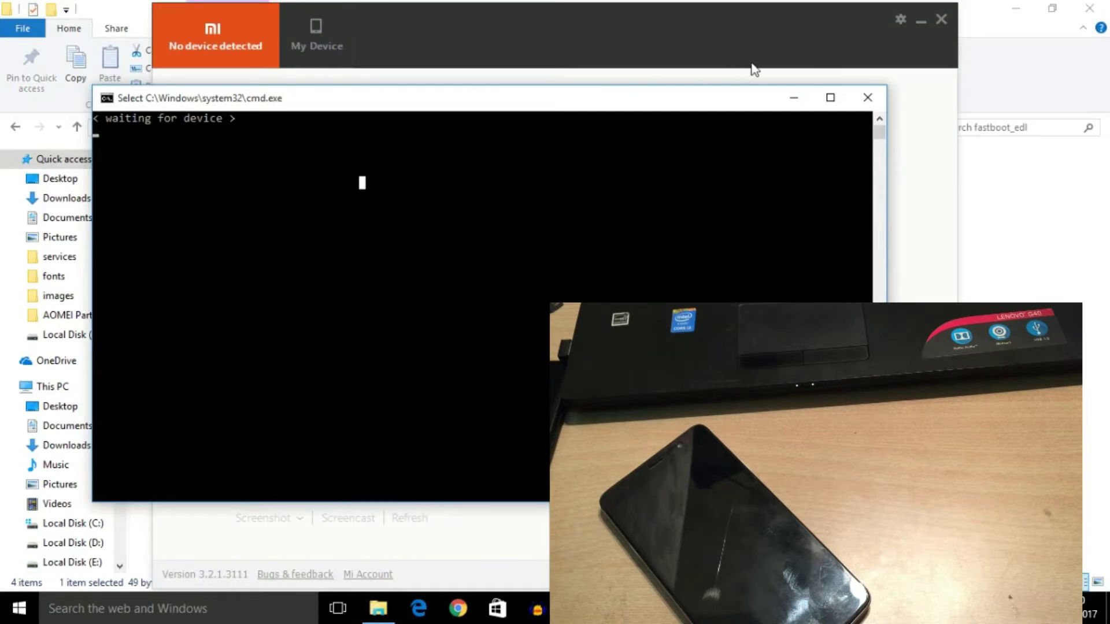
pyautogui.click(115, 145)
# Step: Quit the reappeared Mi PC Suite and close the Command Prompt window
pyautogui.click(941, 19)
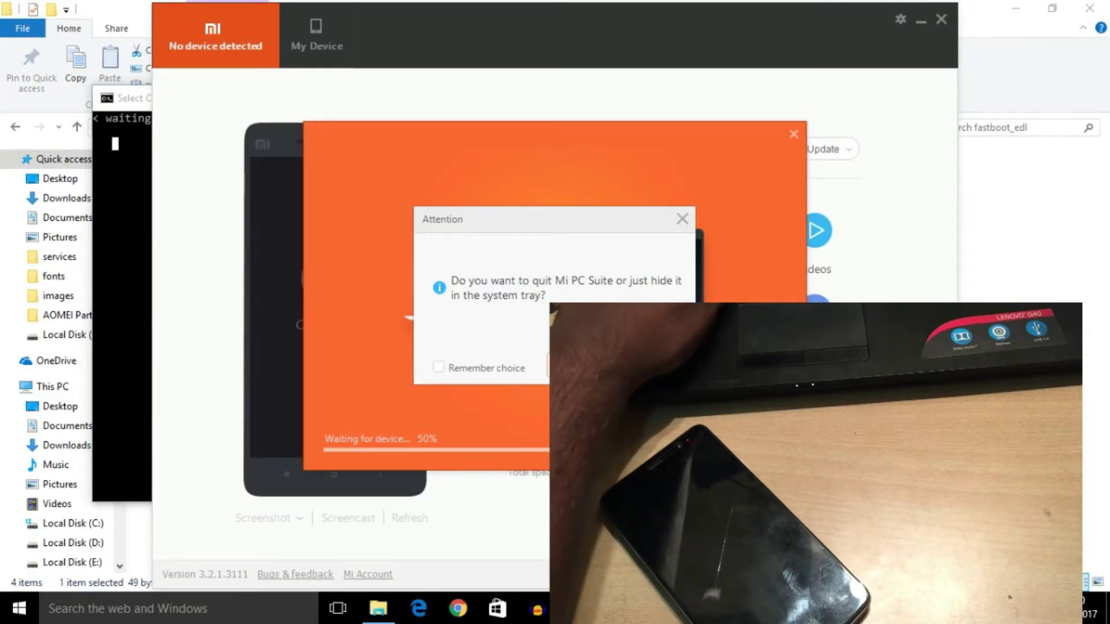
pyautogui.click(581, 368)
pyautogui.click(348, 206)
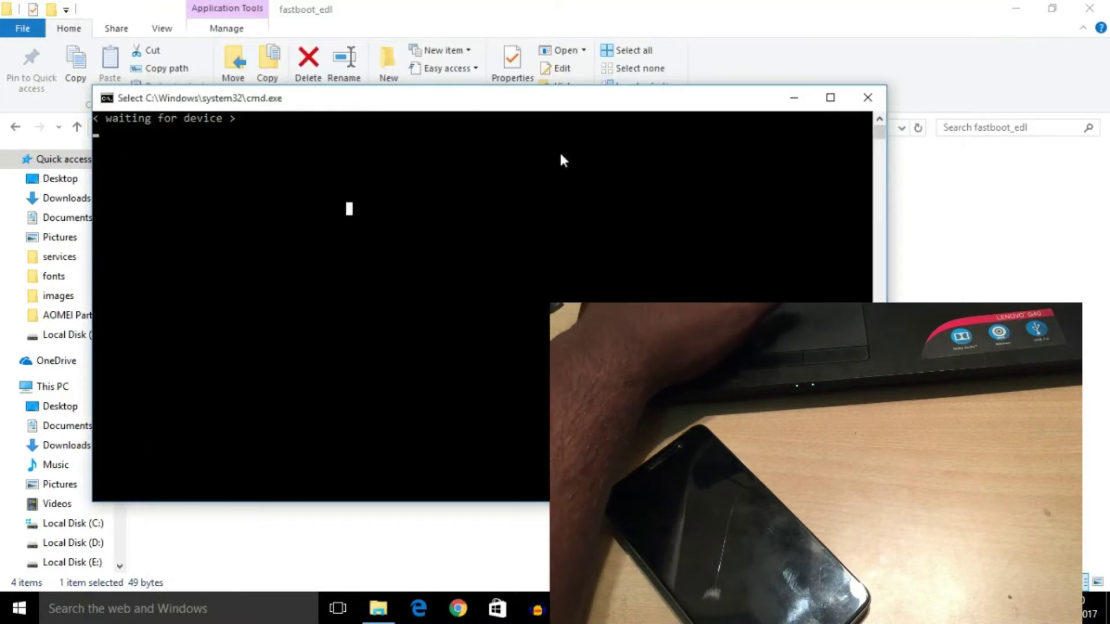
pyautogui.click(866, 97)
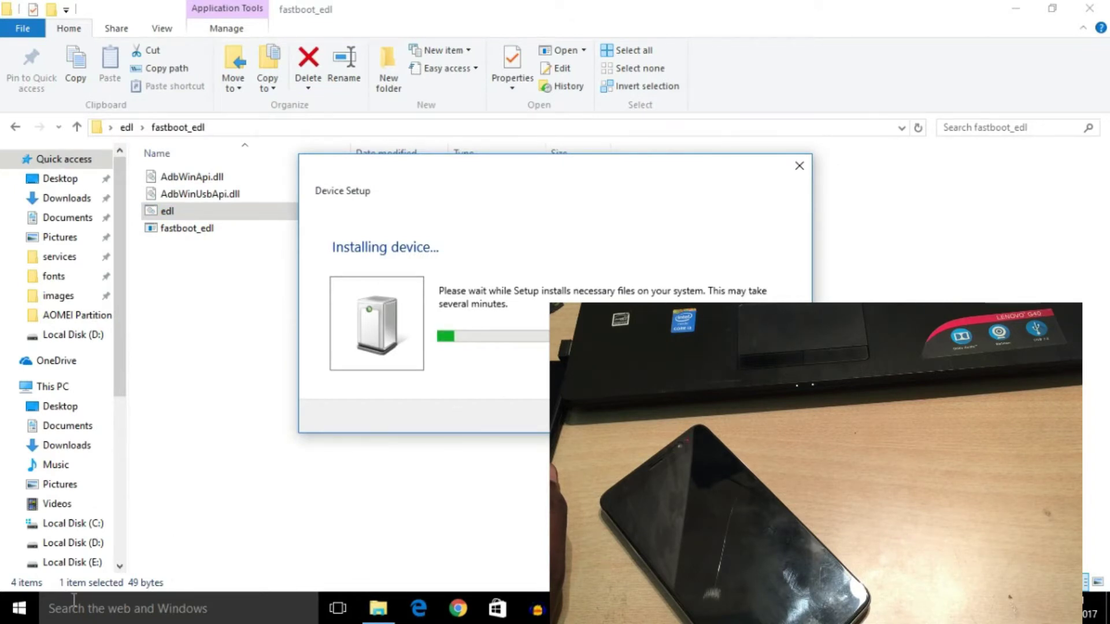
# Step: Search 'dev' to open Device Manager and find Qualcomm HS-USB QDLoader 9008 (COM4) under Ports
pyautogui.click(91, 612)
pyautogui.write('d')
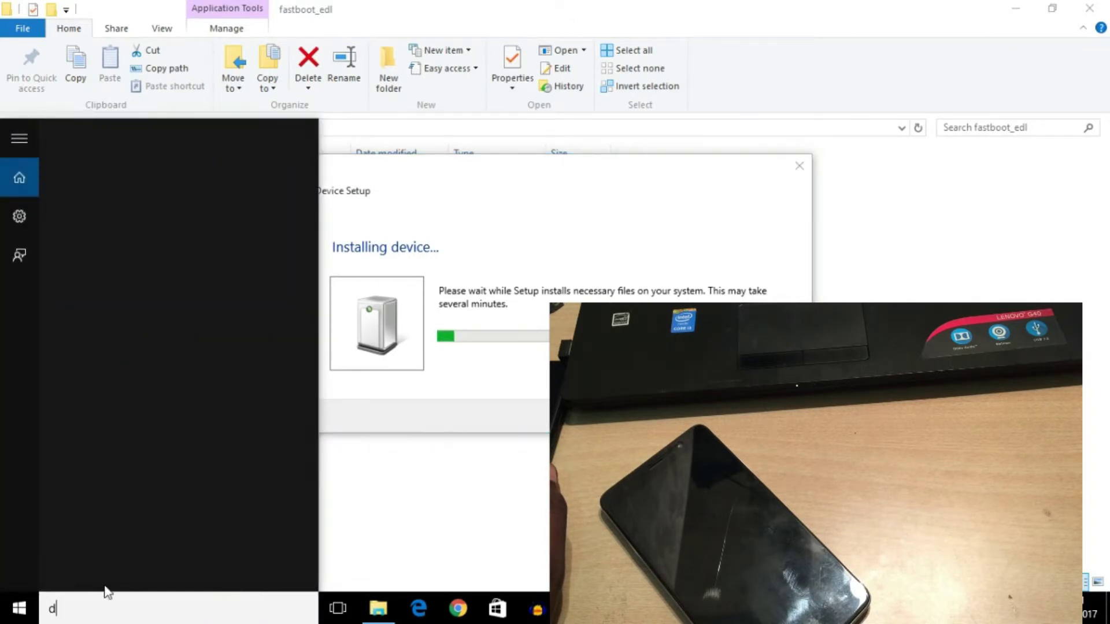
pyautogui.write('ev')
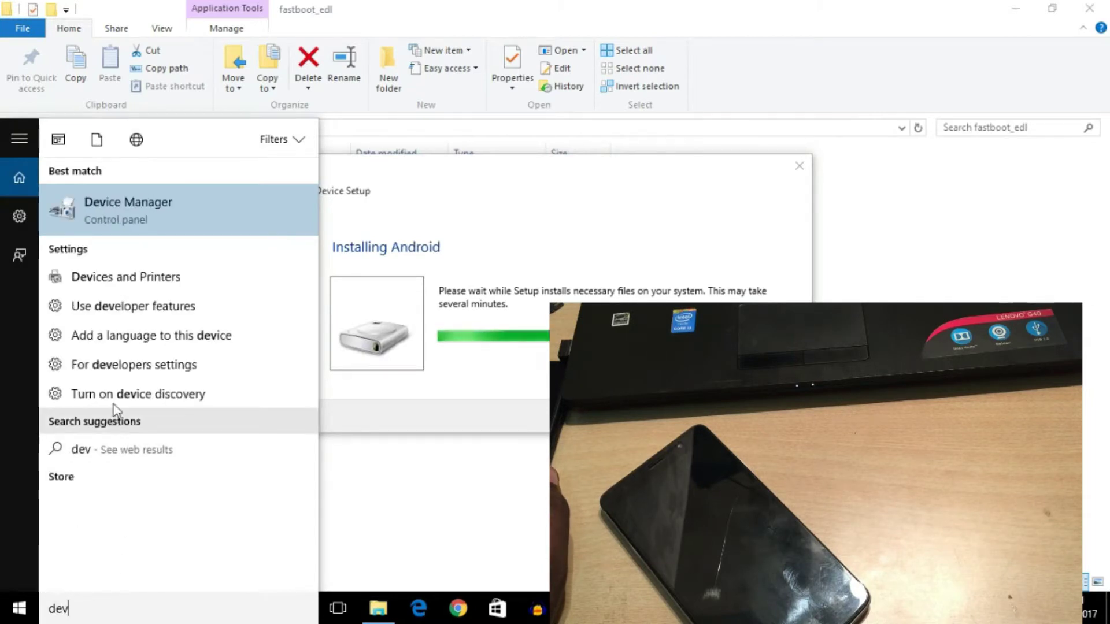
pyautogui.click(136, 217)
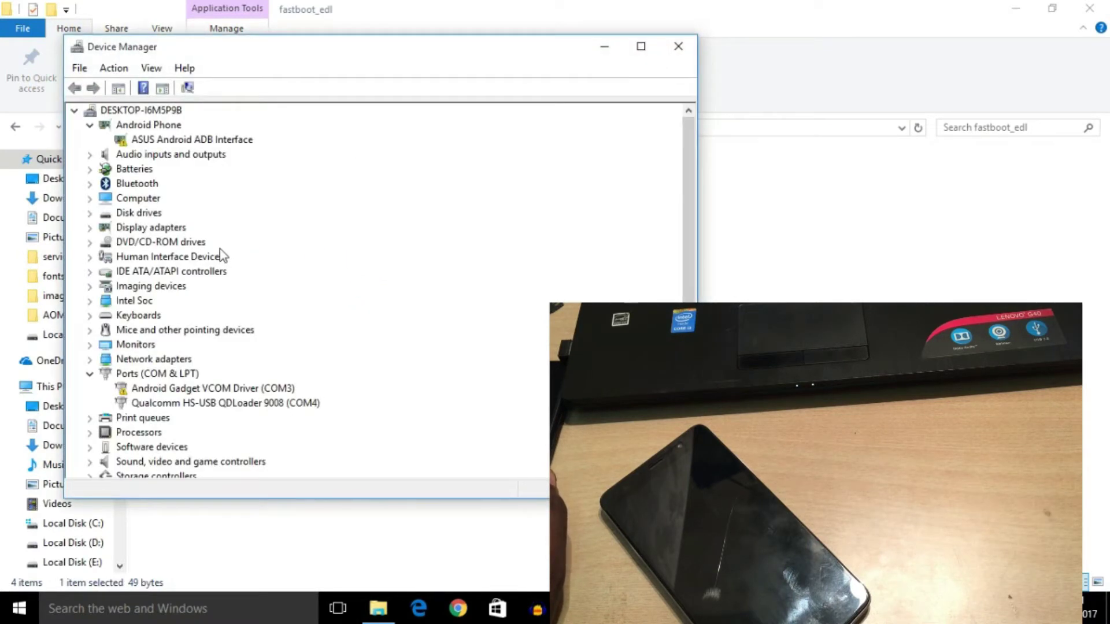
pyautogui.click(171, 403)
# Step: Close the fastboot_edl folder, shift Device Manager left, and refresh the desktop
pyautogui.click(1089, 8)
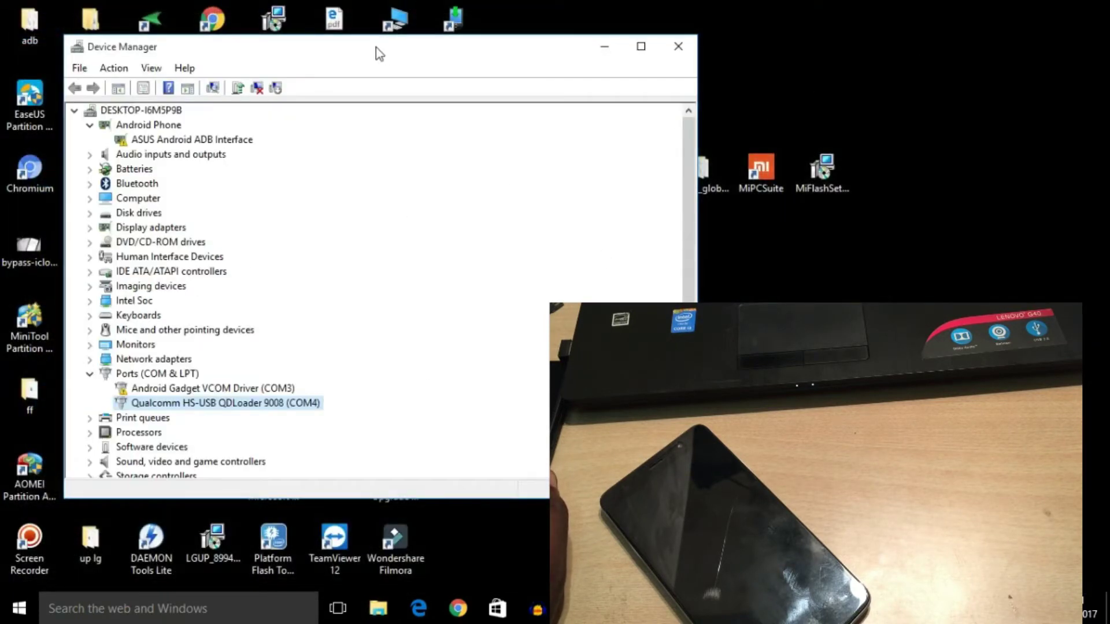
pyautogui.moveTo(376, 47); pyautogui.dragTo(278, 49)
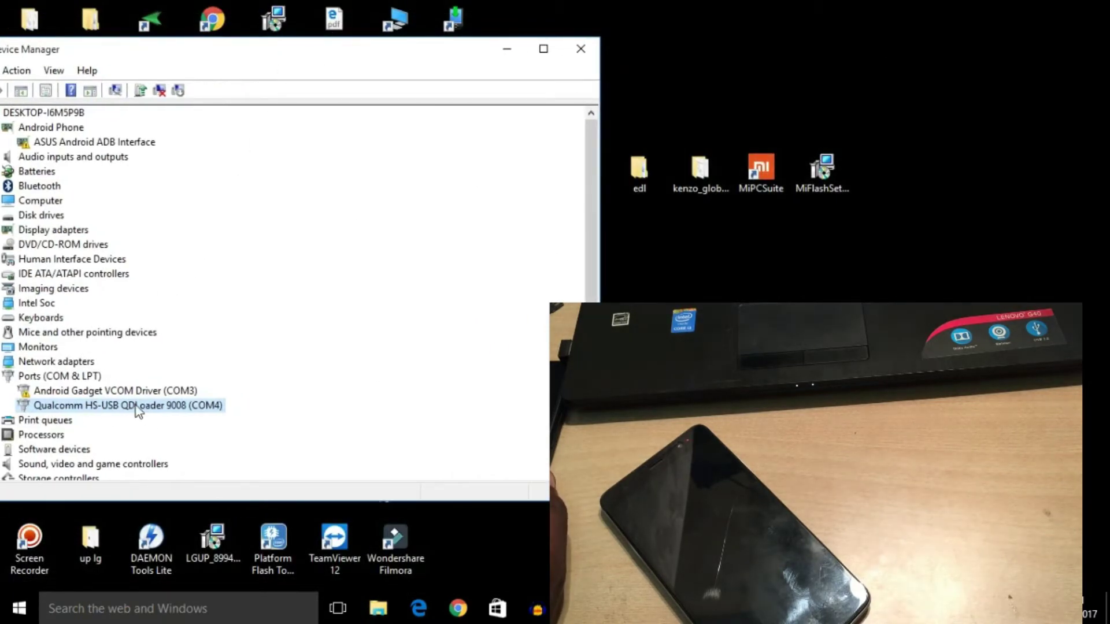
pyautogui.rightClick(776, 287)
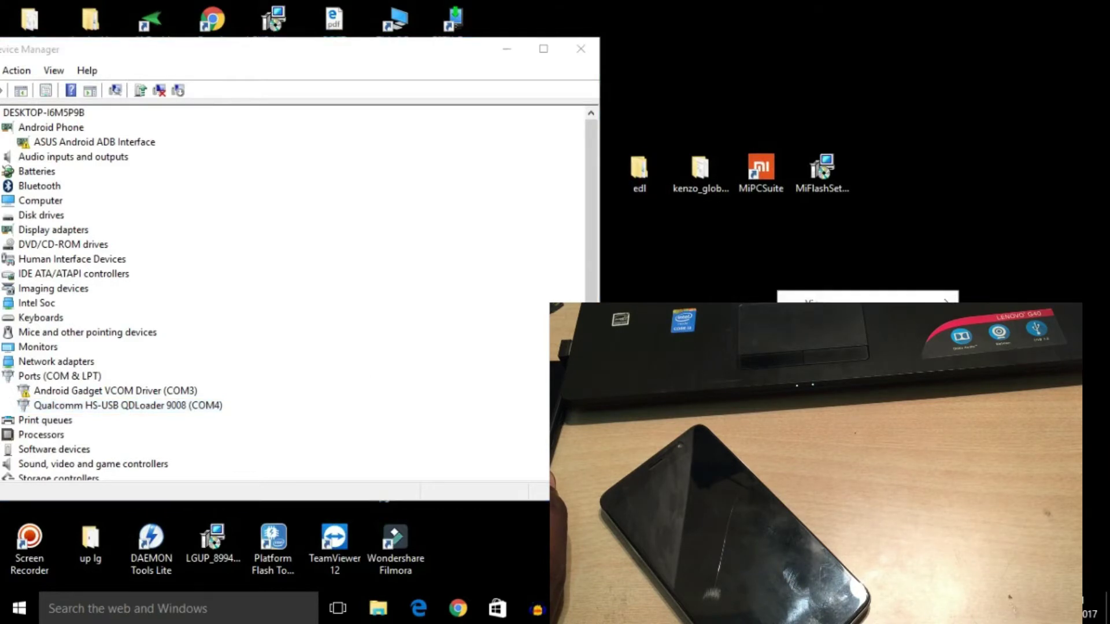
pyautogui.click(809, 330)
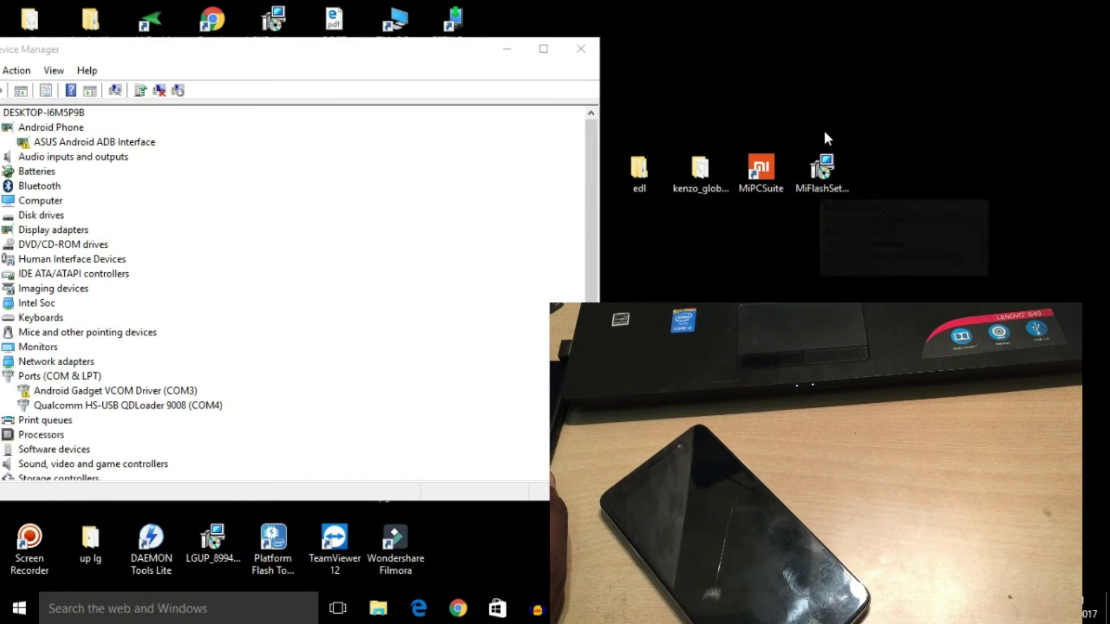
# Step: Launch XiaoMiFlash.exe from Start > All apps, approve the UAC prompt, and refresh the desktop
pyautogui.click(19, 608)
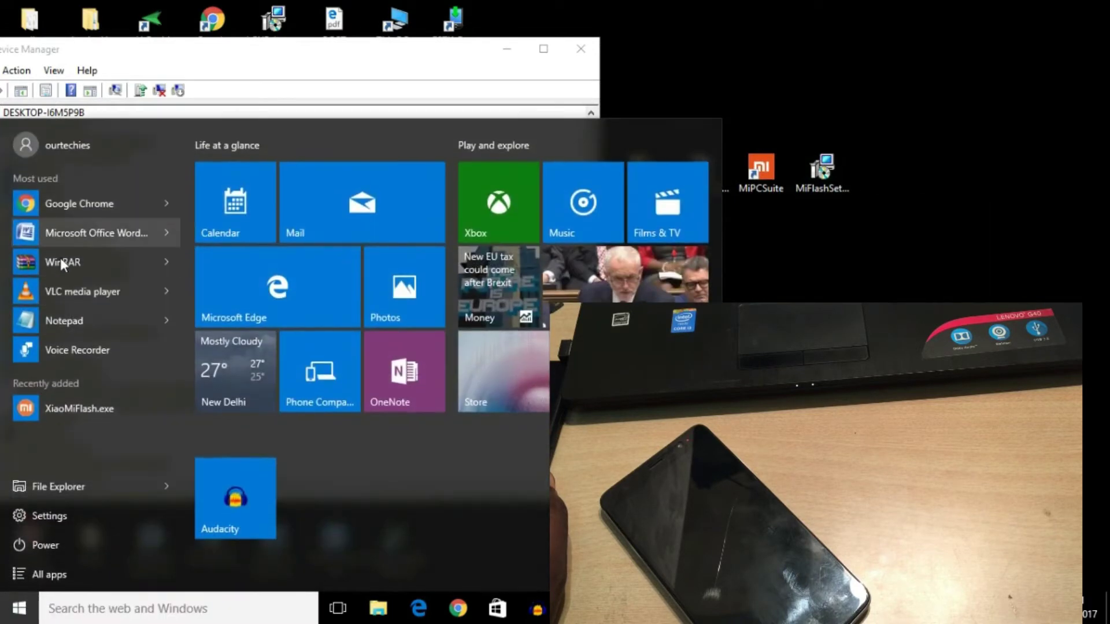
pyautogui.click(54, 491)
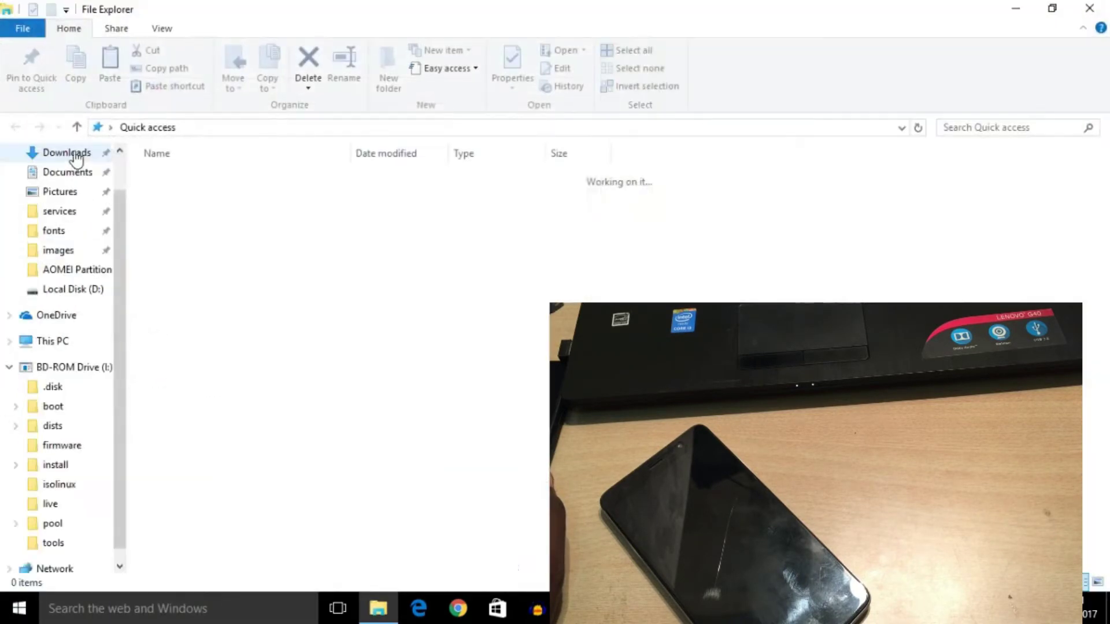
pyautogui.click(1088, 9)
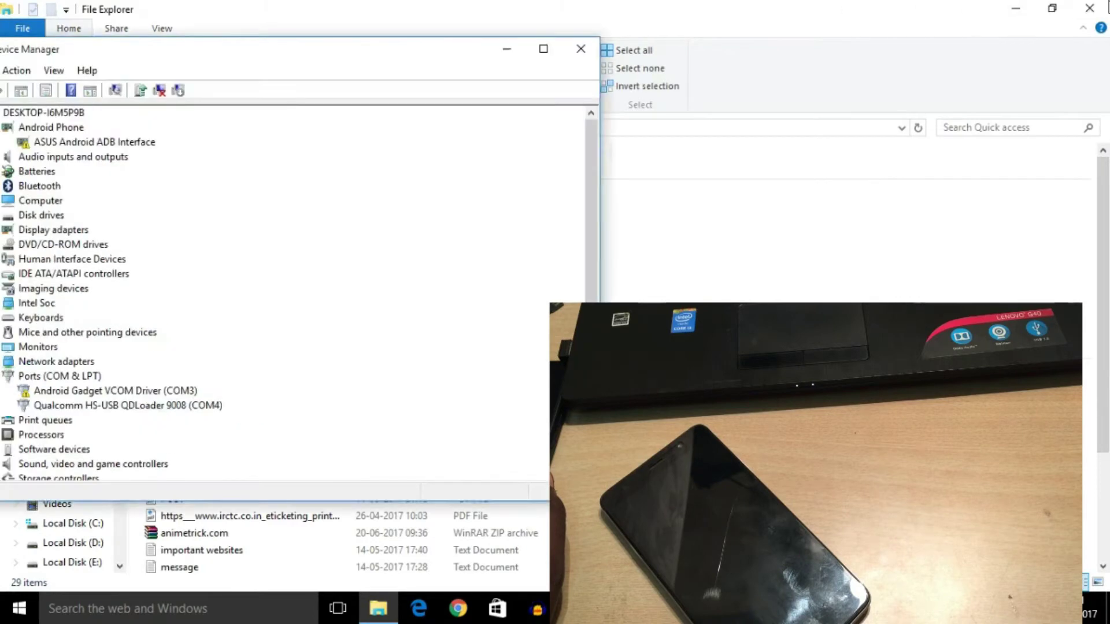
pyautogui.press('super')
pyautogui.click(47, 572)
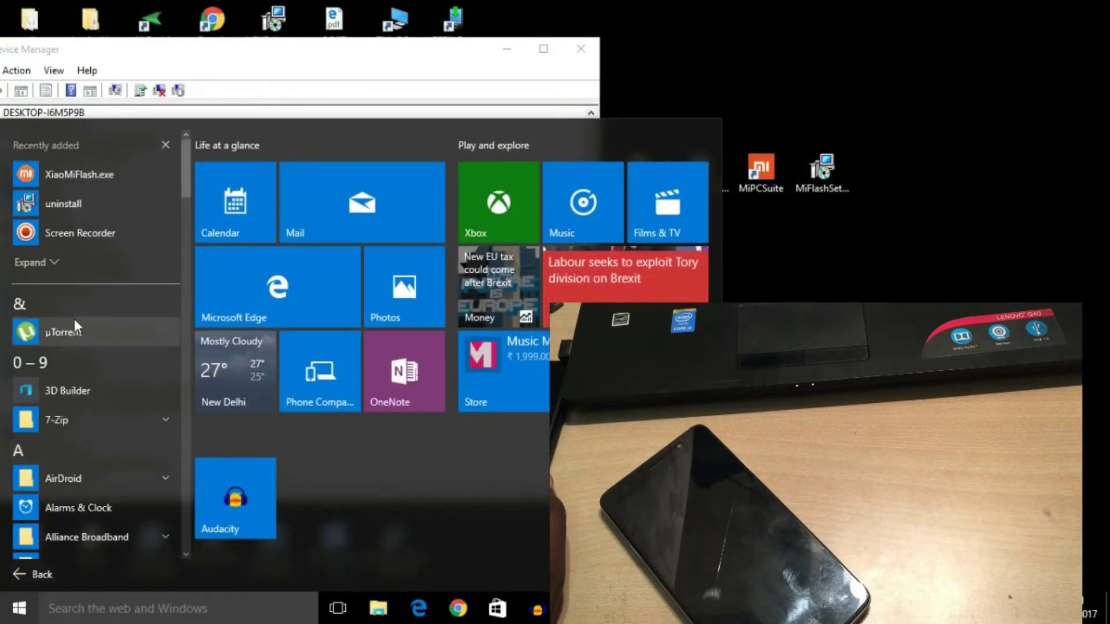
pyautogui.click(47, 175)
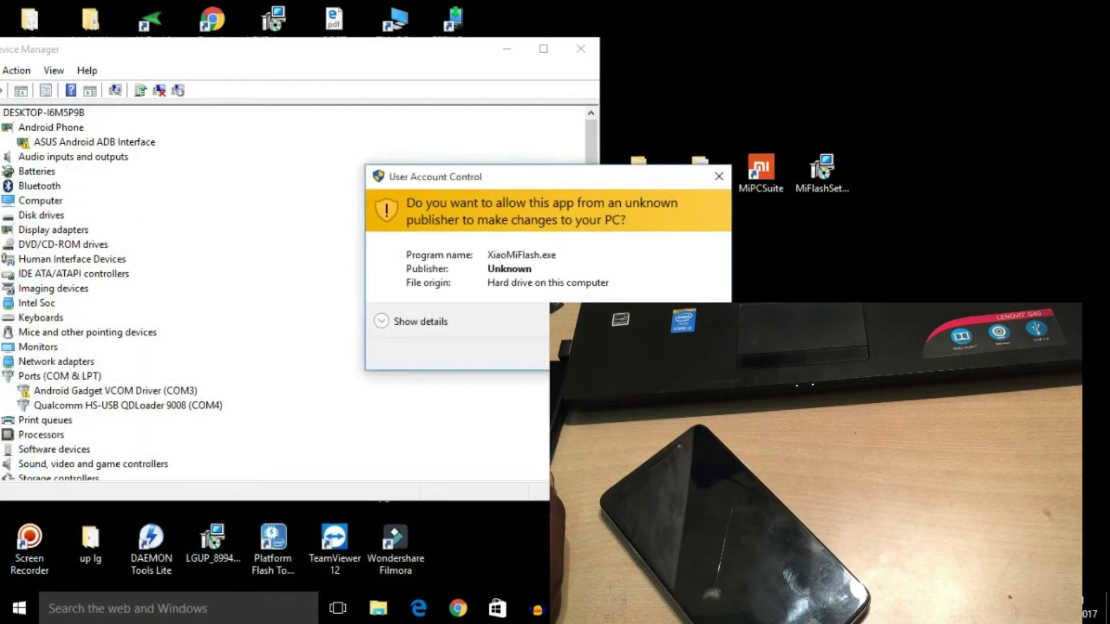
pyautogui.click(627, 352)
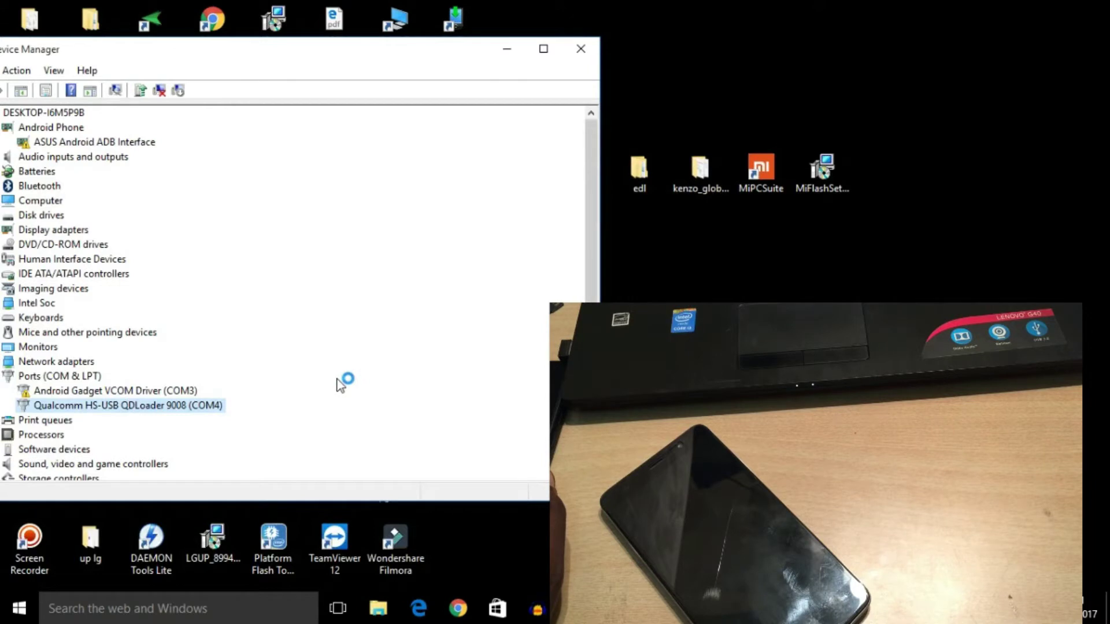
pyautogui.rightClick(803, 281)
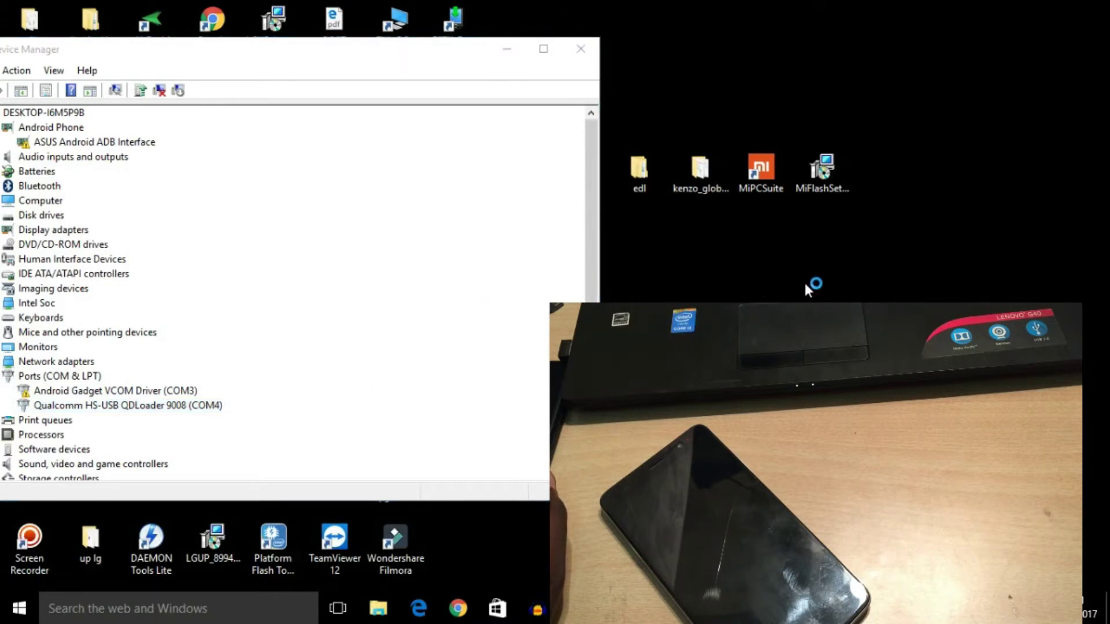
pyautogui.click(838, 334)
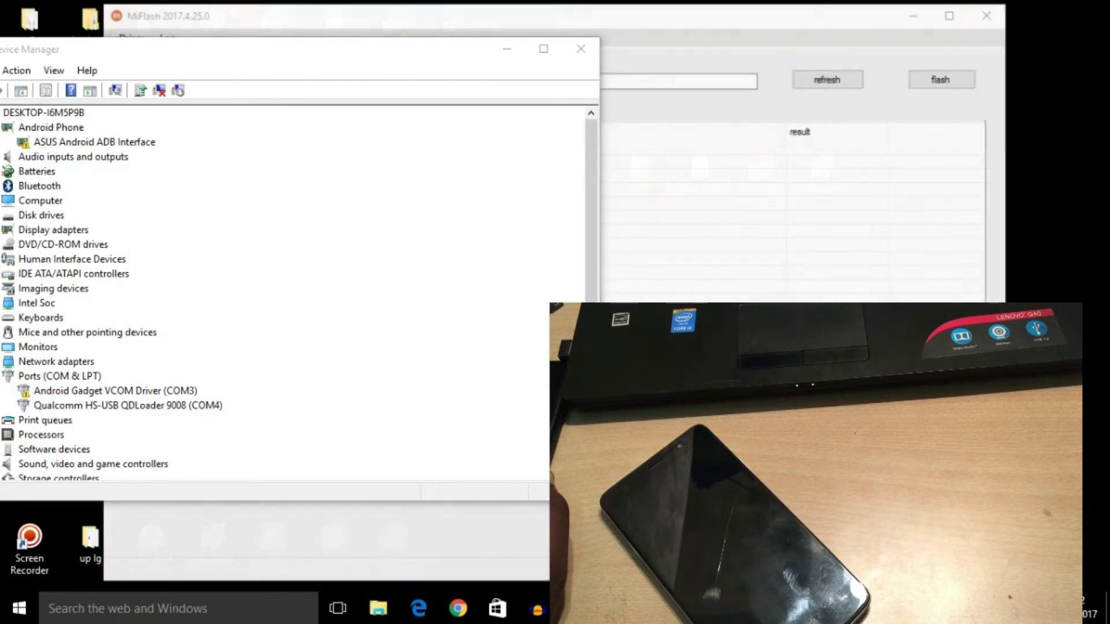
# Step: Set kenzo_global_images_V8.2.4.0 as the ROM folder via Browse For Folder
pyautogui.click(602, 87)
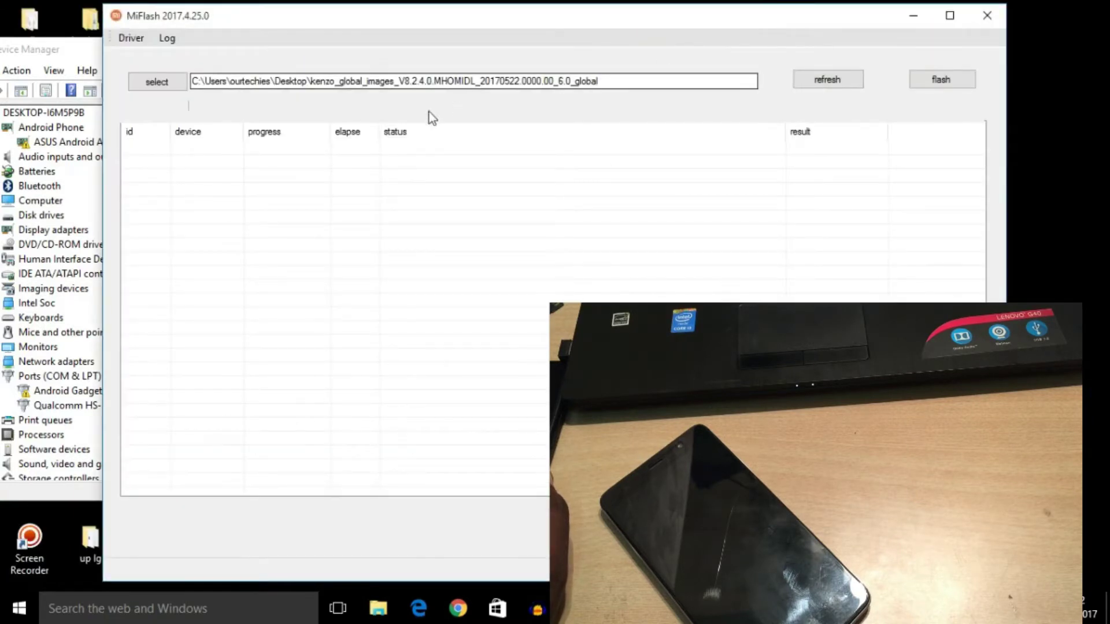
pyautogui.click(826, 84)
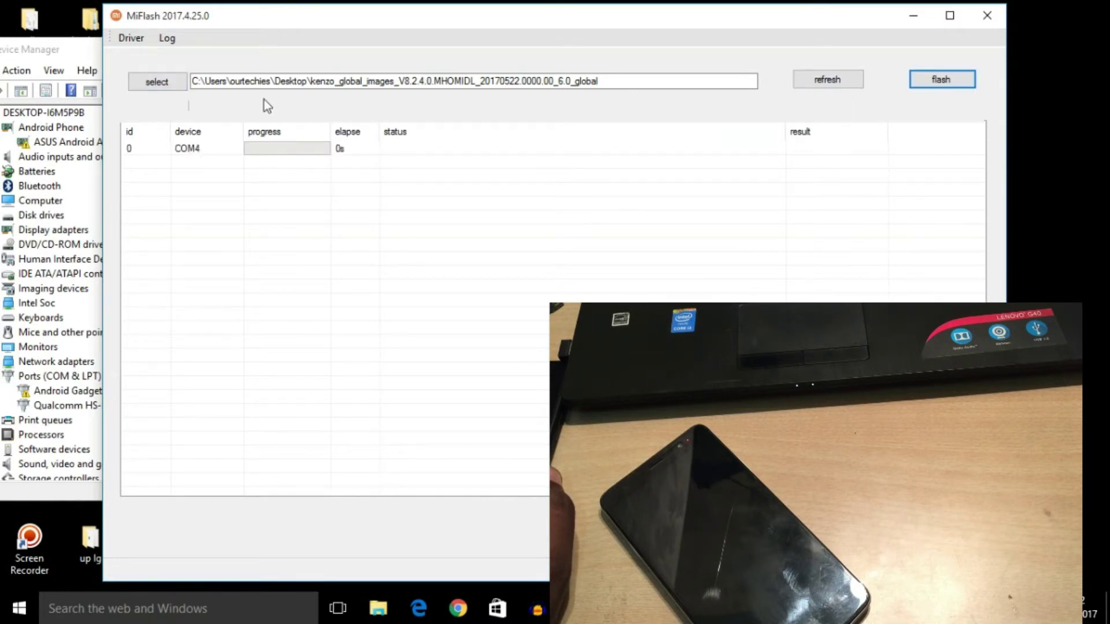
pyautogui.click(174, 90)
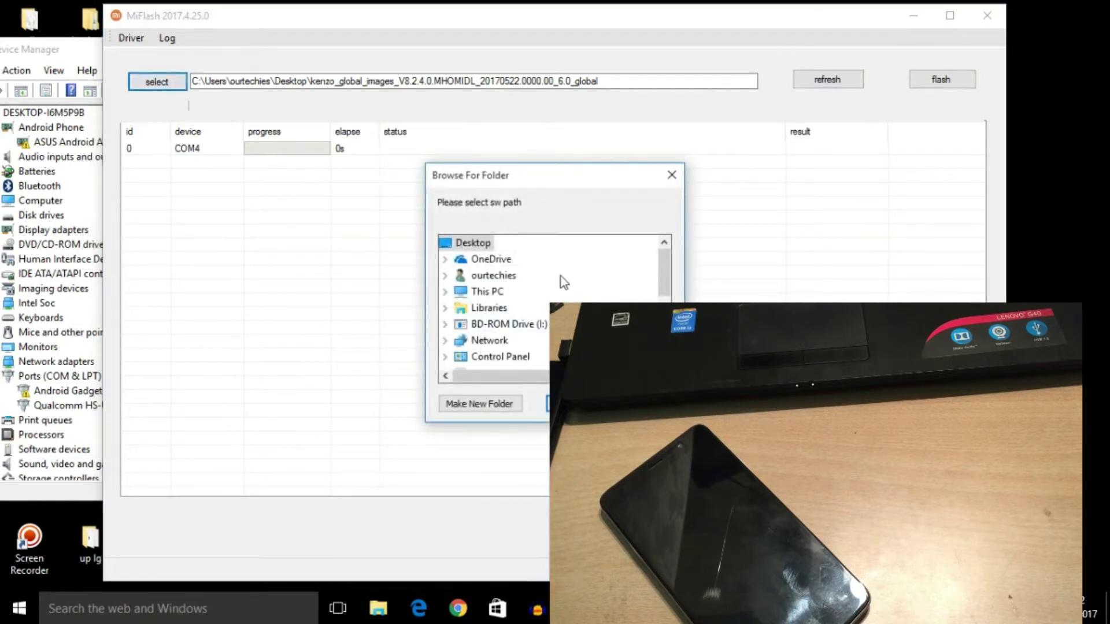
pyautogui.moveTo(662, 275); pyautogui.dragTo(662, 324)
pyautogui.click(544, 310)
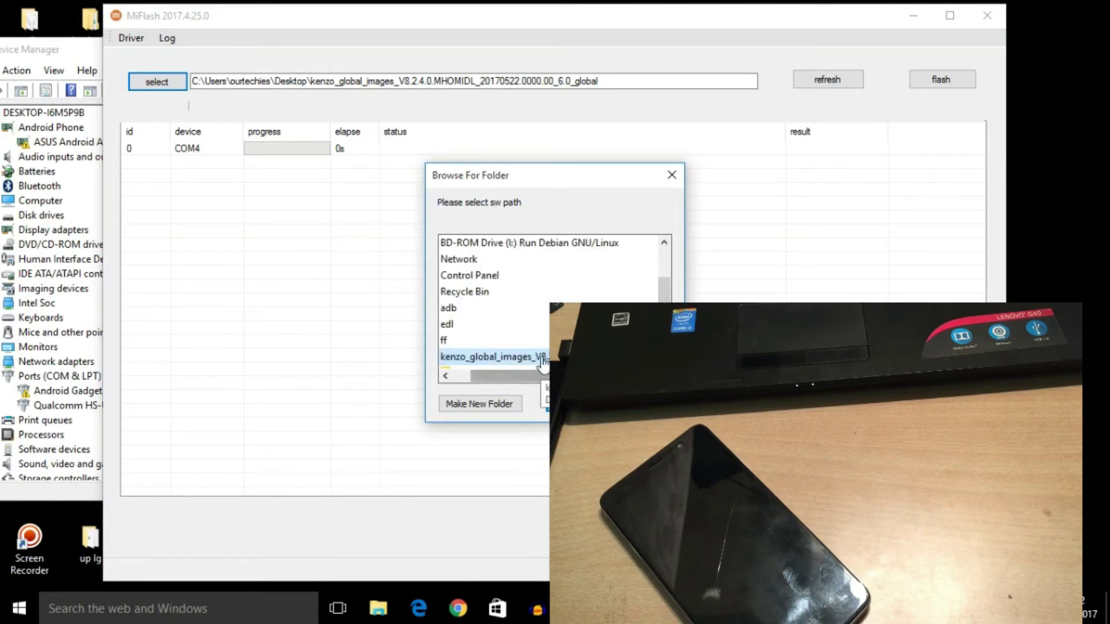
pyautogui.click(573, 403)
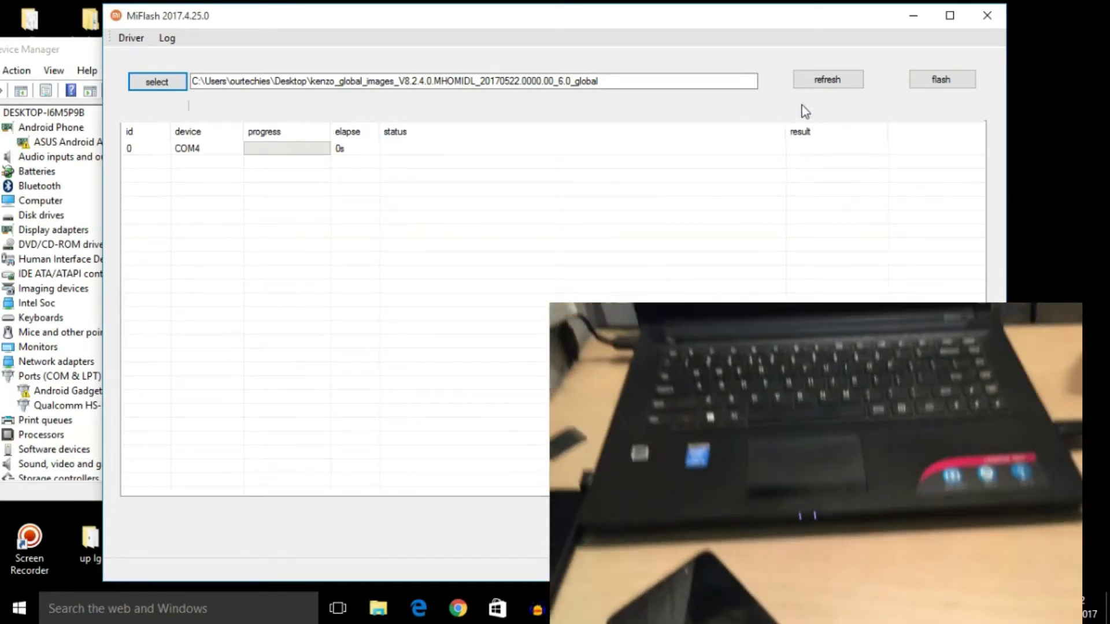
# Step: Rescan so the phone is listed on COM4 as device 0, then trigger the flash action
pyautogui.click(809, 84)
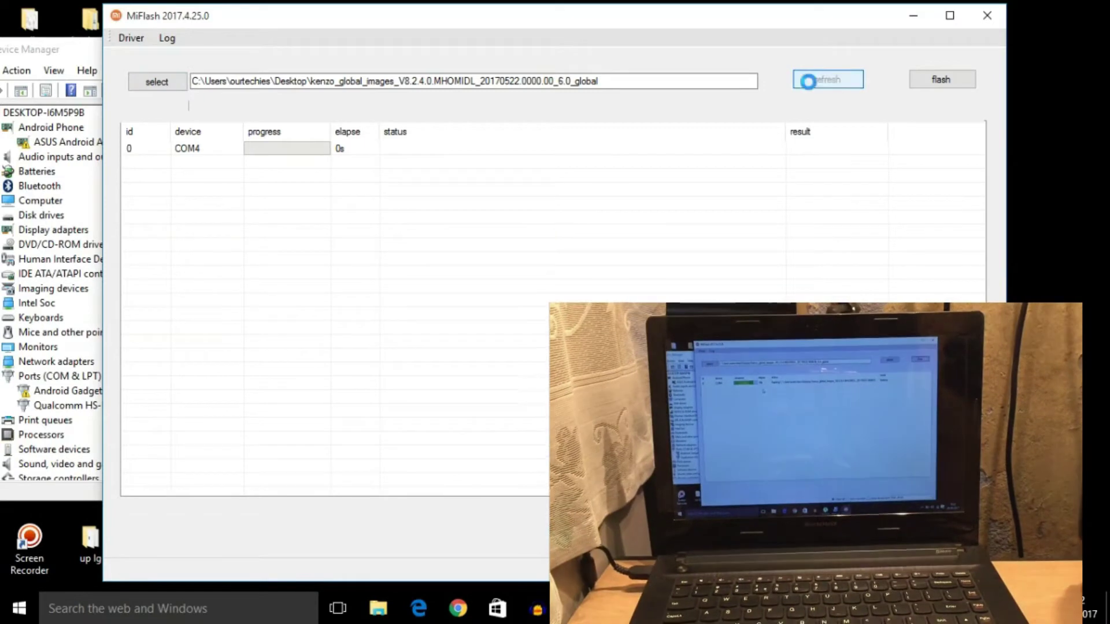
pyautogui.press('Tab')
pyautogui.press('Return')
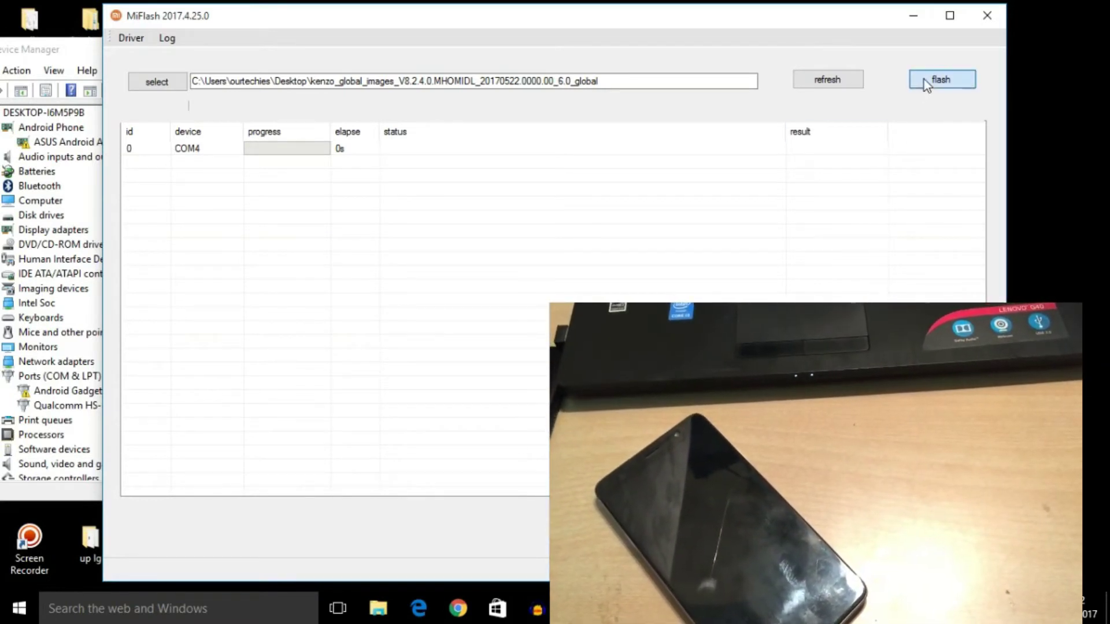
# Step: Flash the kenzo global ROM to the COM4 phone until the progress bar completes
pyautogui.click(925, 80)
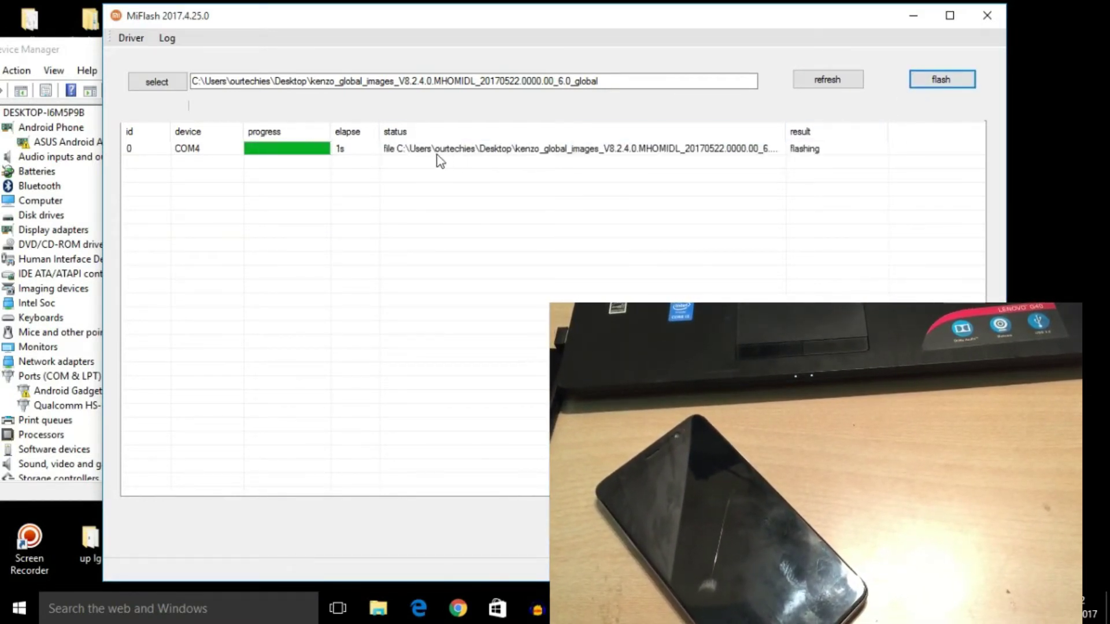